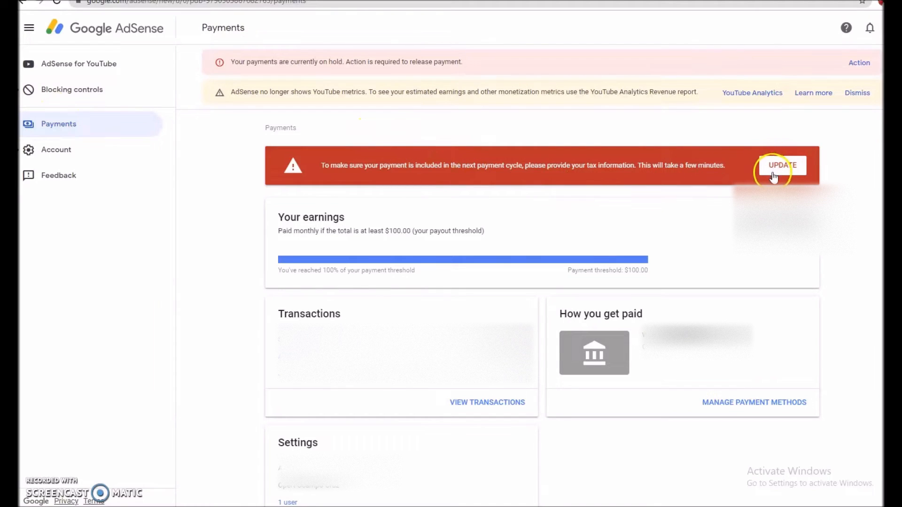
# Begin adding United States tax info for an individual who is not a US citizen or resident, and start the W-8BEN form
pyautogui.click(781, 167)
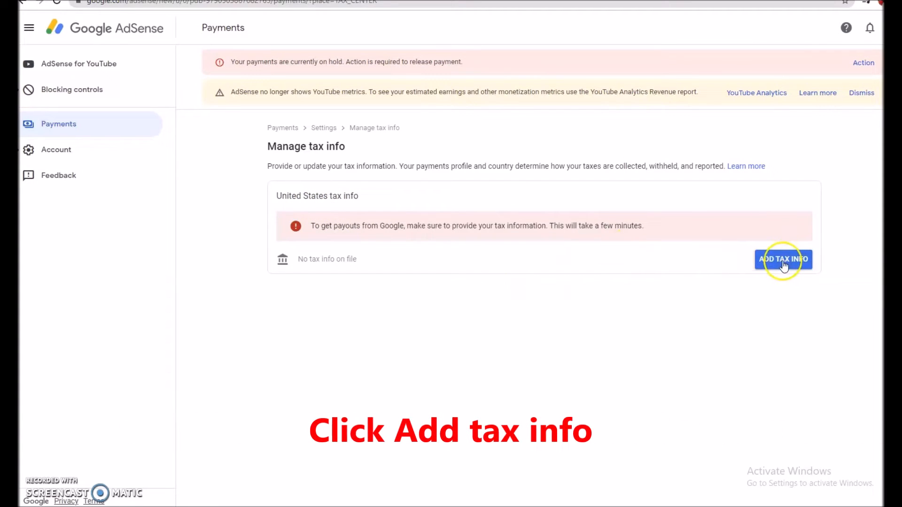
pyautogui.click(783, 261)
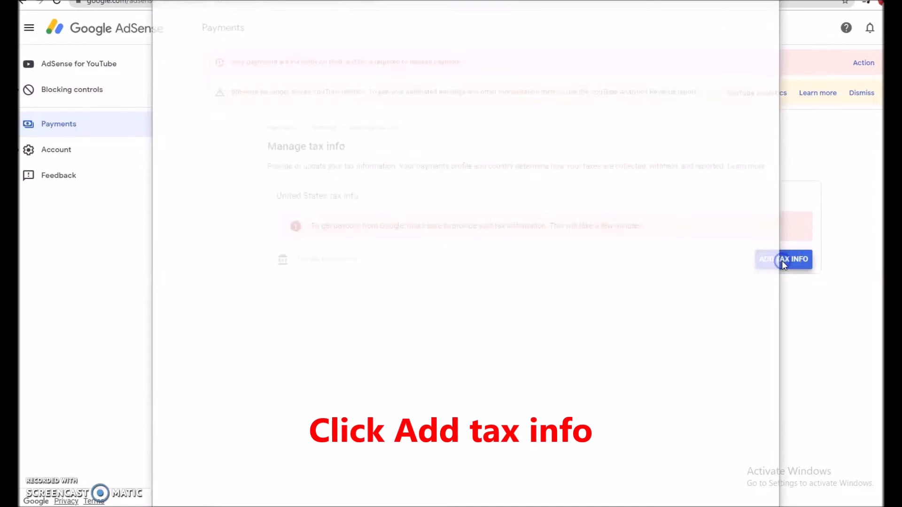
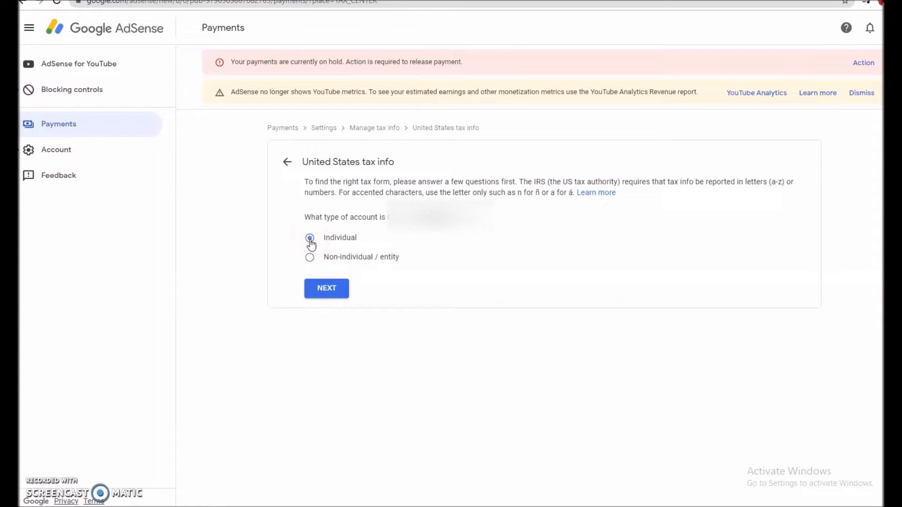
pyautogui.click(326, 289)
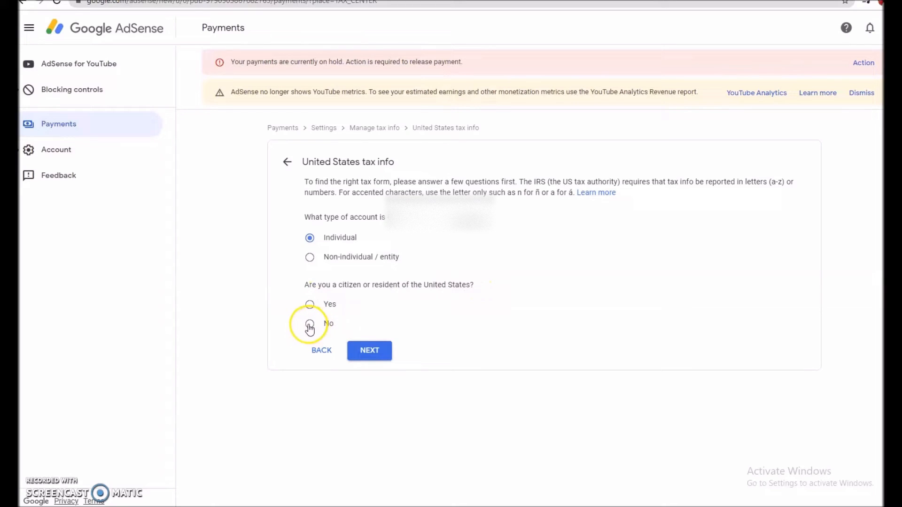
pyautogui.click(369, 352)
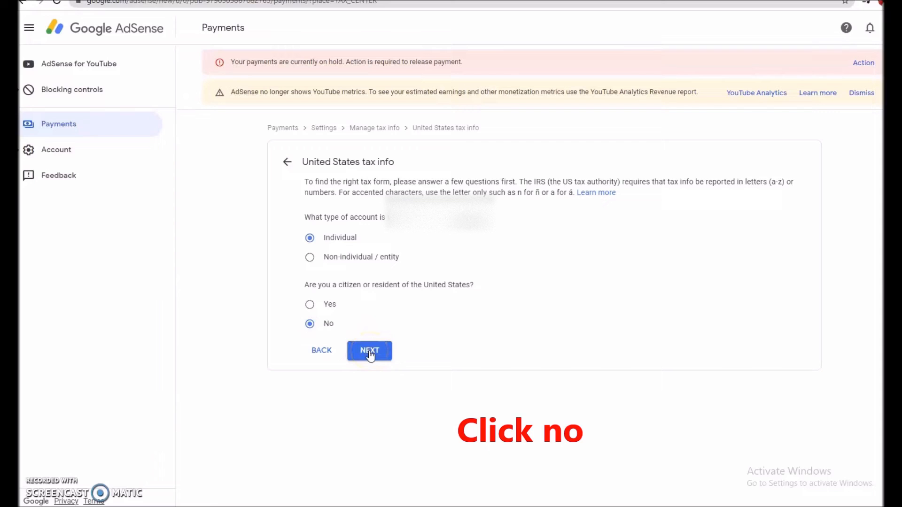
pyautogui.click(369, 351)
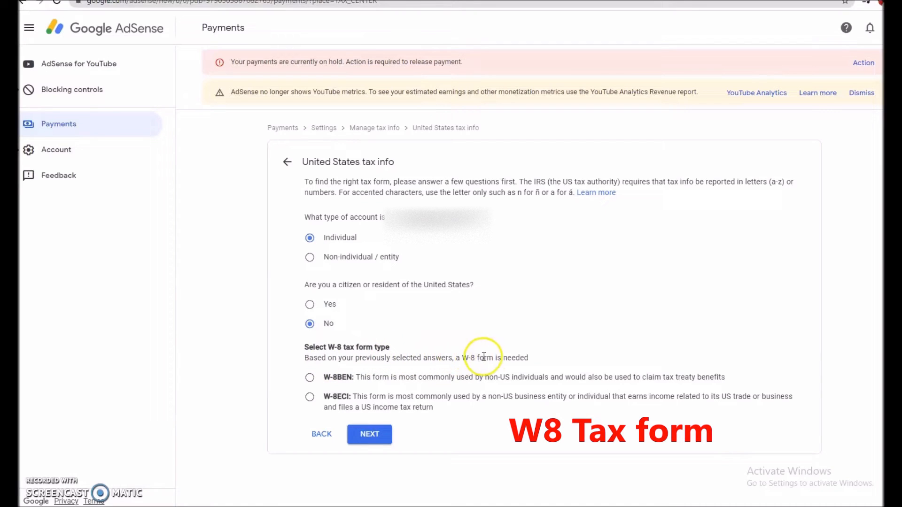
pyautogui.click(310, 381)
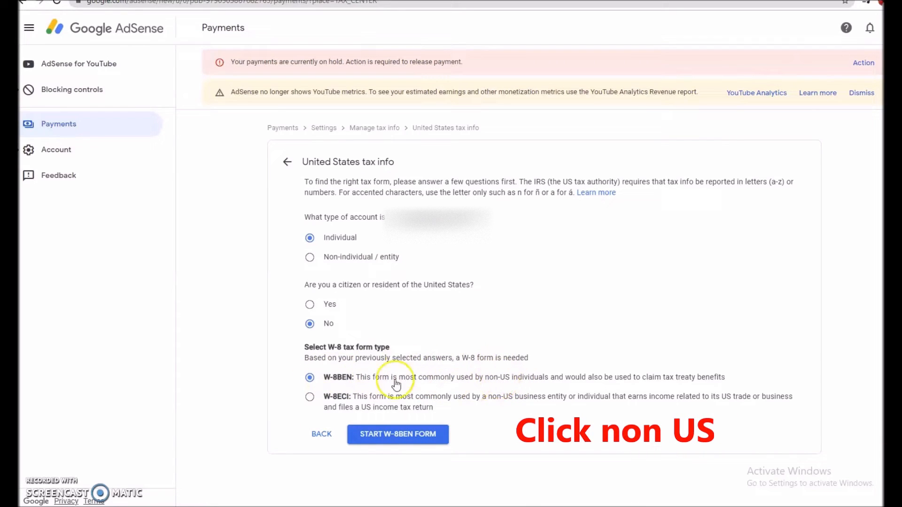
pyautogui.click(407, 437)
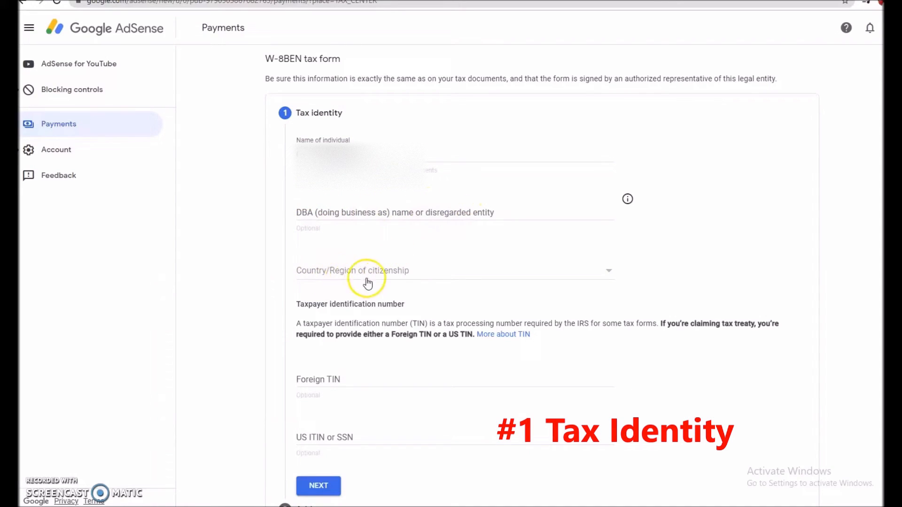
# Set the country/region of citizenship to Philippines in the Tax identity section
pyautogui.click(606, 272)
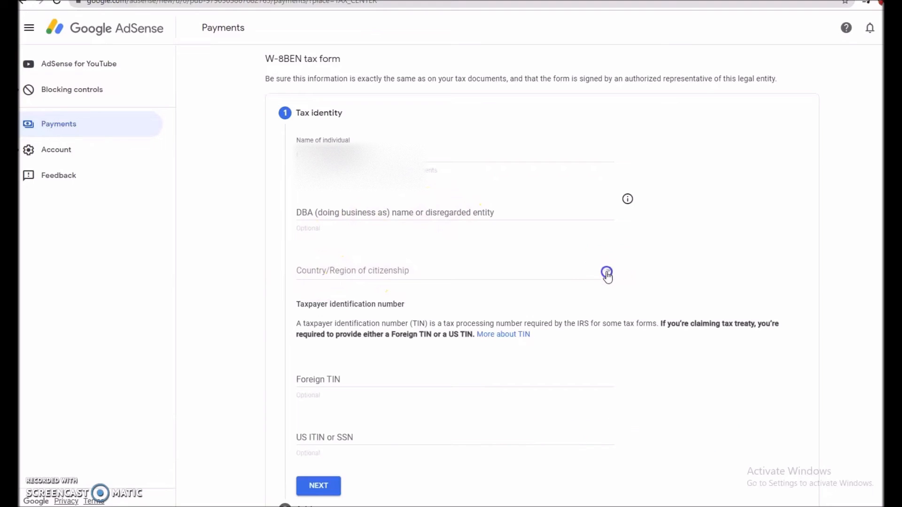
pyautogui.click(612, 100)
pyautogui.moveTo(612, 100); pyautogui.dragTo(602, 439)
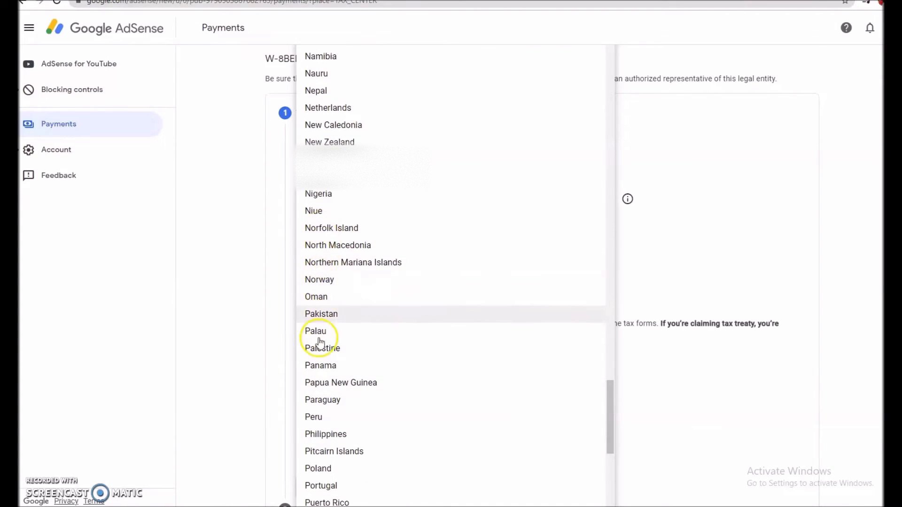
pyautogui.click(333, 435)
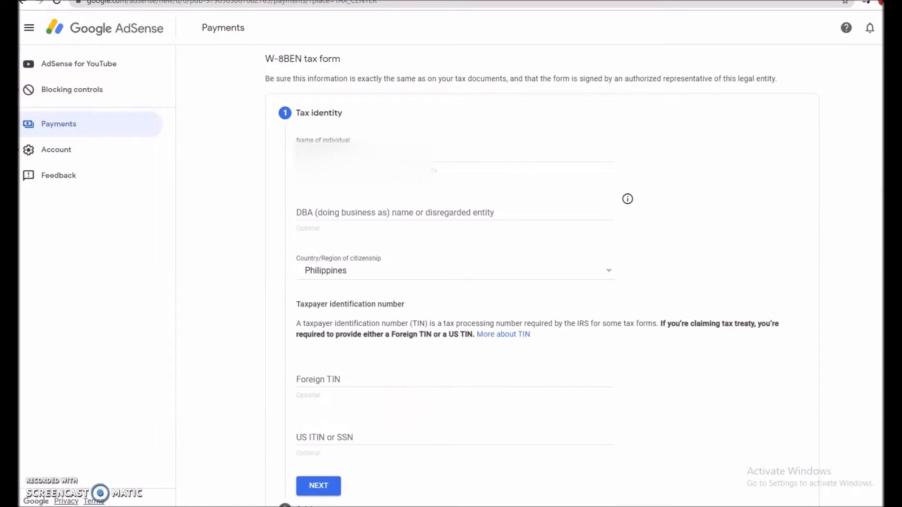
# Enter the foreign taxpayer identification number and continue to the Address section
pyautogui.scroll(-3, 540, 279)
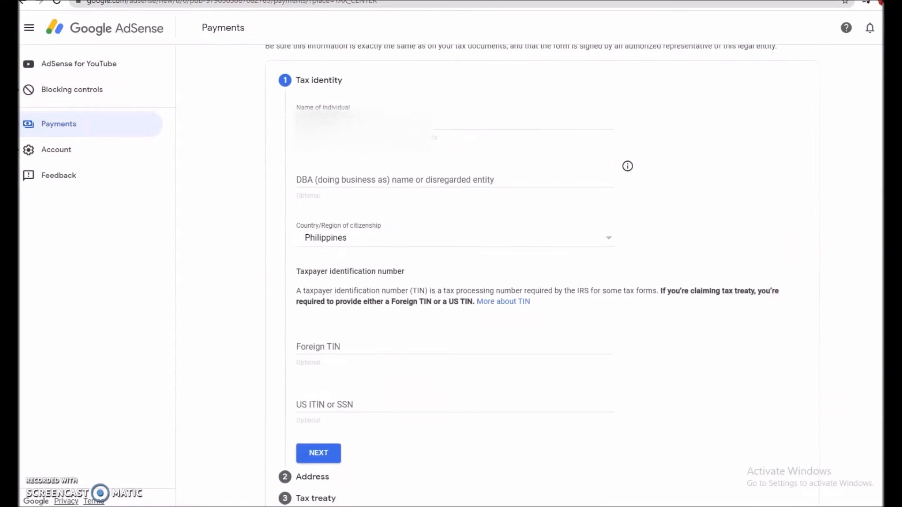
pyautogui.click(320, 269)
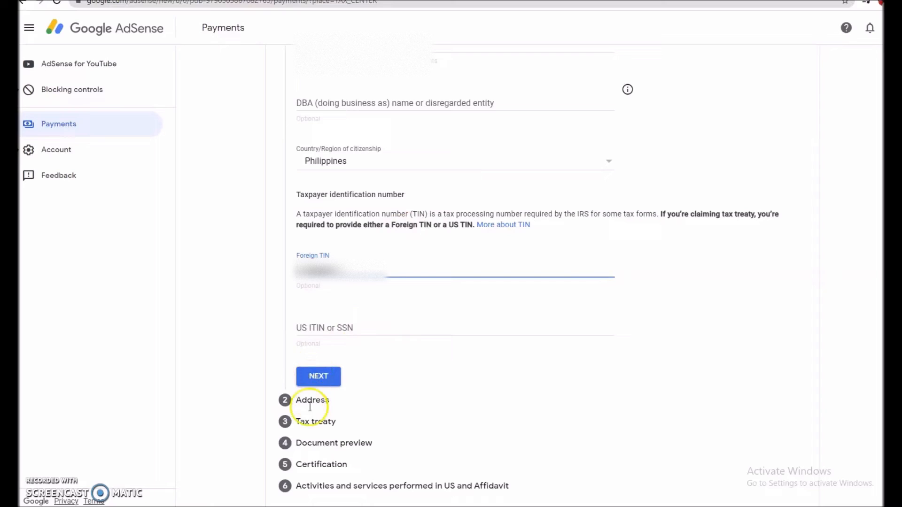
pyautogui.click(308, 382)
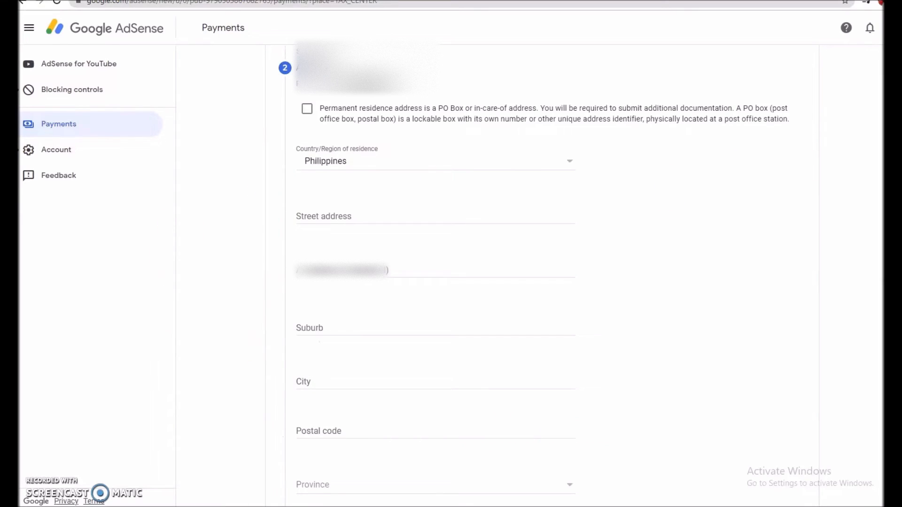
# Mark the permanent residence as a PO Box or in-care-of address and fill in the full residence address
pyautogui.scroll(3, 542, 277)
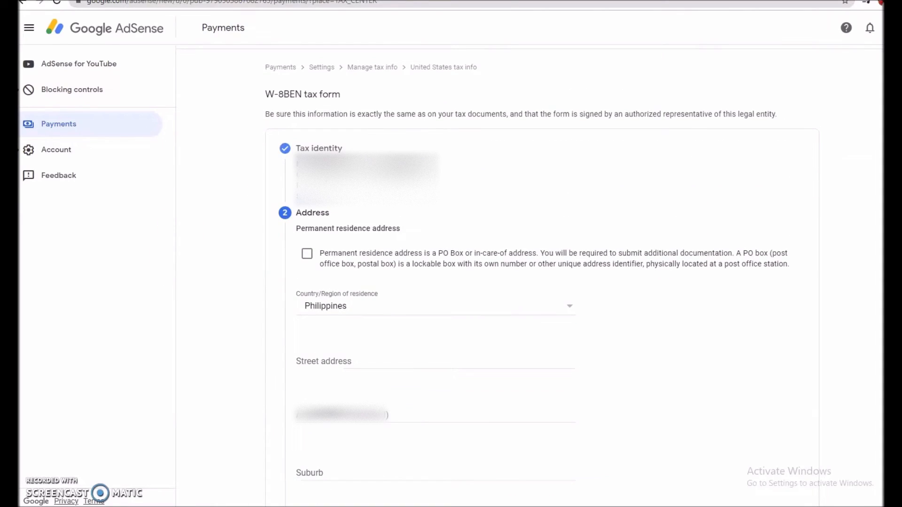
pyautogui.scroll(-2, 530, 261)
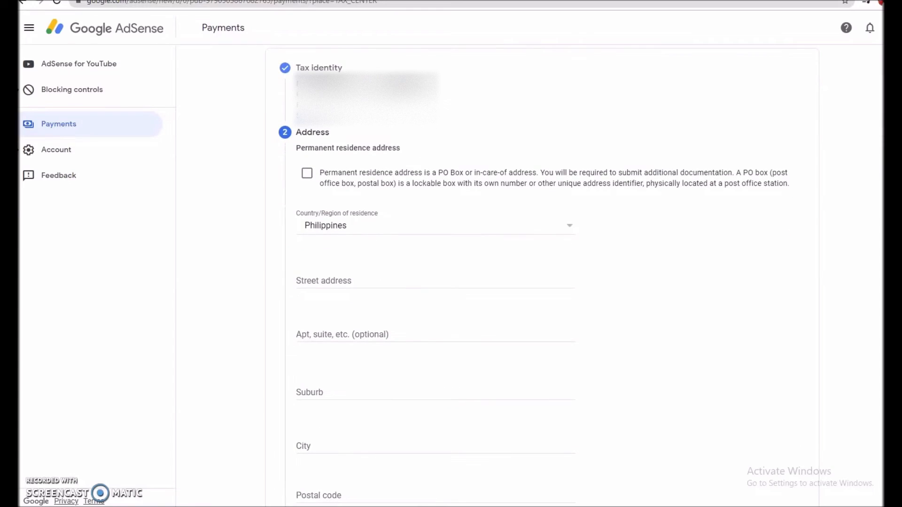
pyautogui.scroll(-1, 533, 273)
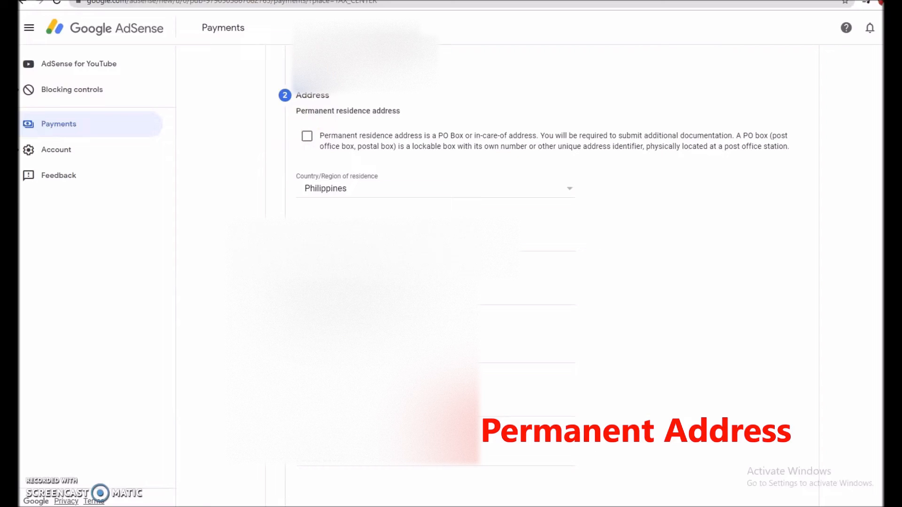
pyautogui.scroll(1, 423, 99)
pyautogui.scroll(-1, 423, 98)
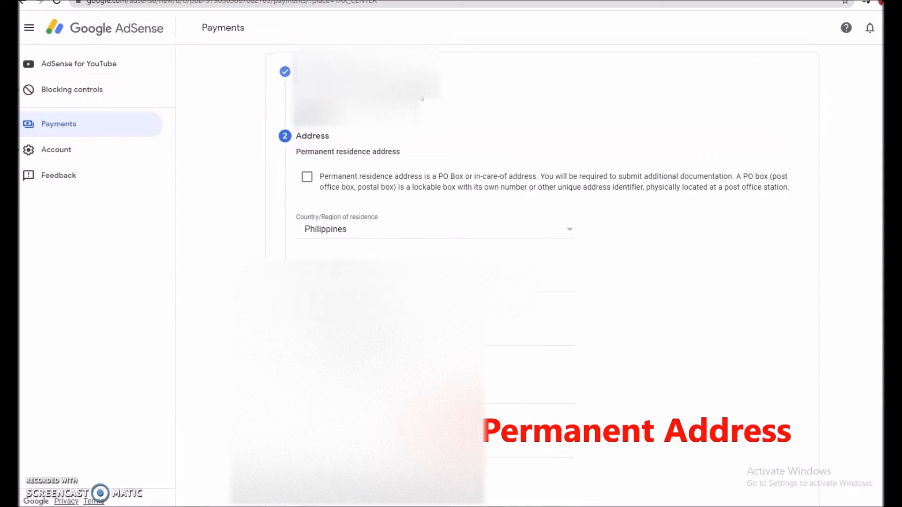
pyautogui.scroll(-1, 451, 273)
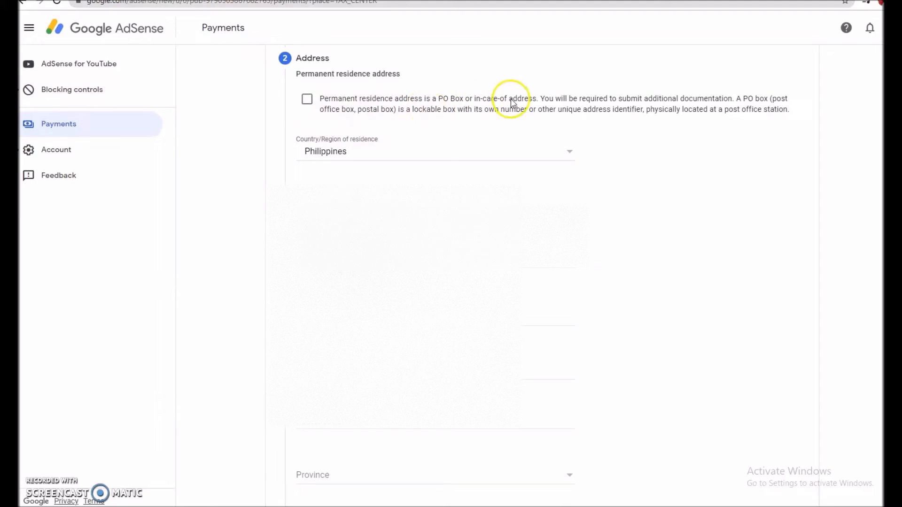
pyautogui.click(307, 101)
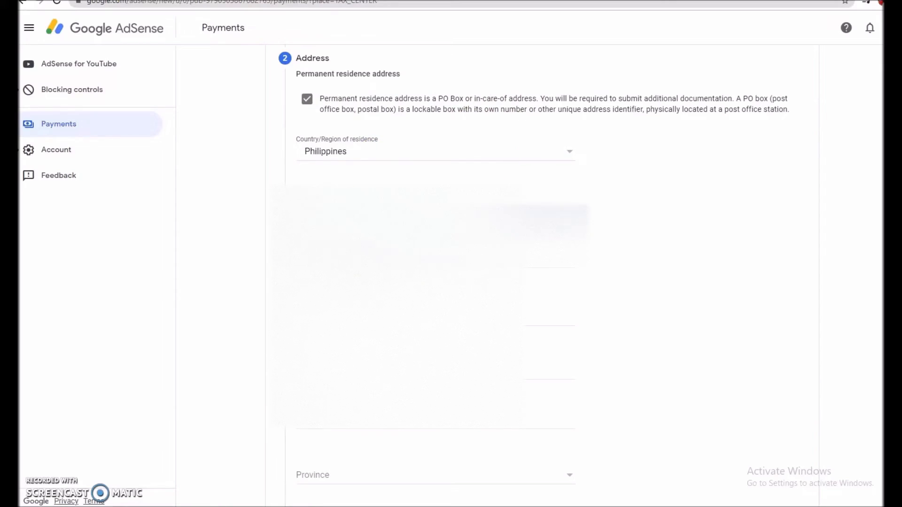
pyautogui.click(316, 216)
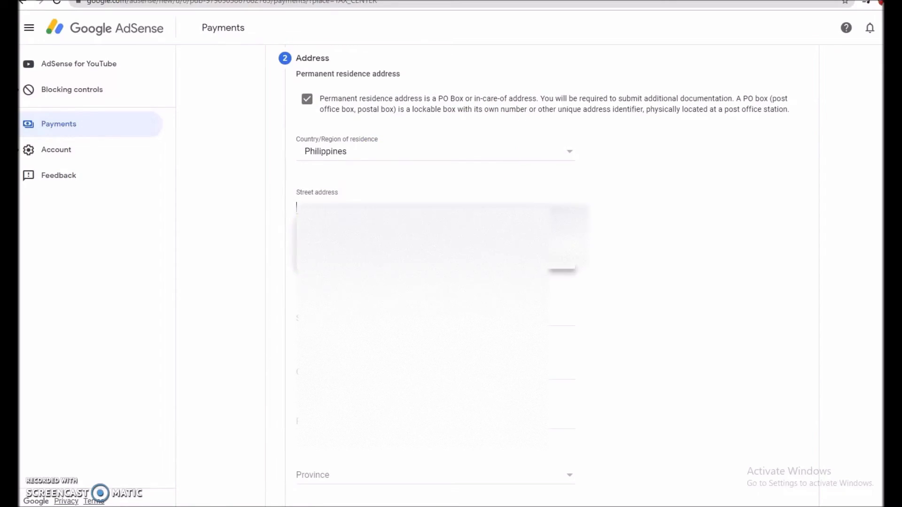
pyautogui.click(325, 249)
pyautogui.click(324, 259)
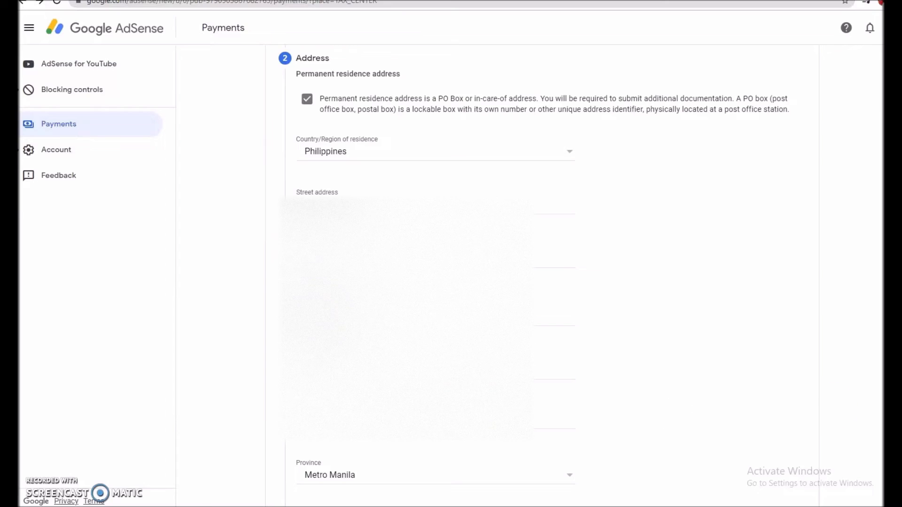
# Set the mailing address to be the same as the permanent residence address and continue to the Tax treaty section
pyautogui.scroll(-5, 436, 282)
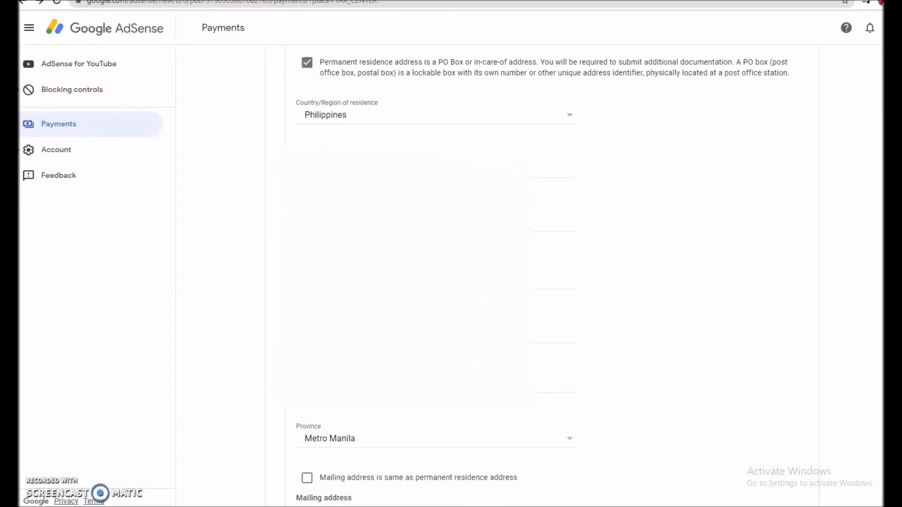
pyautogui.scroll(-3, 436, 282)
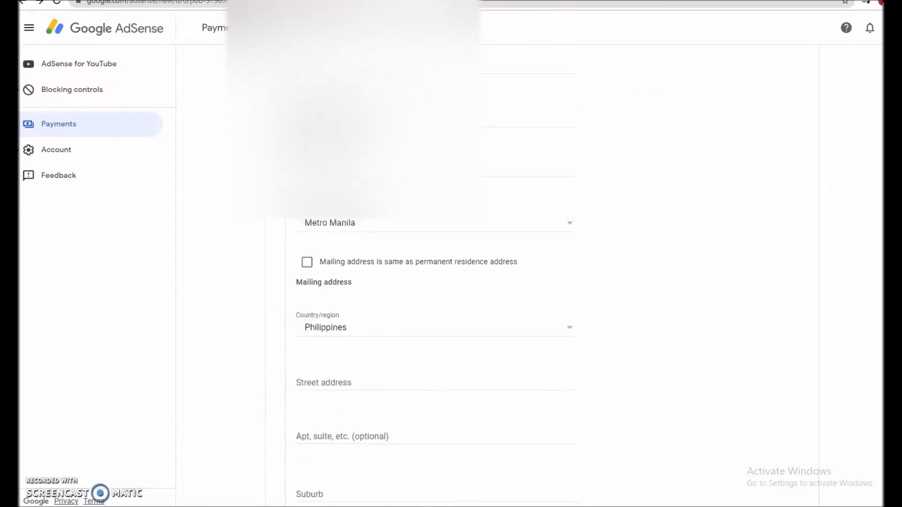
pyautogui.scroll(-1, 400, 165)
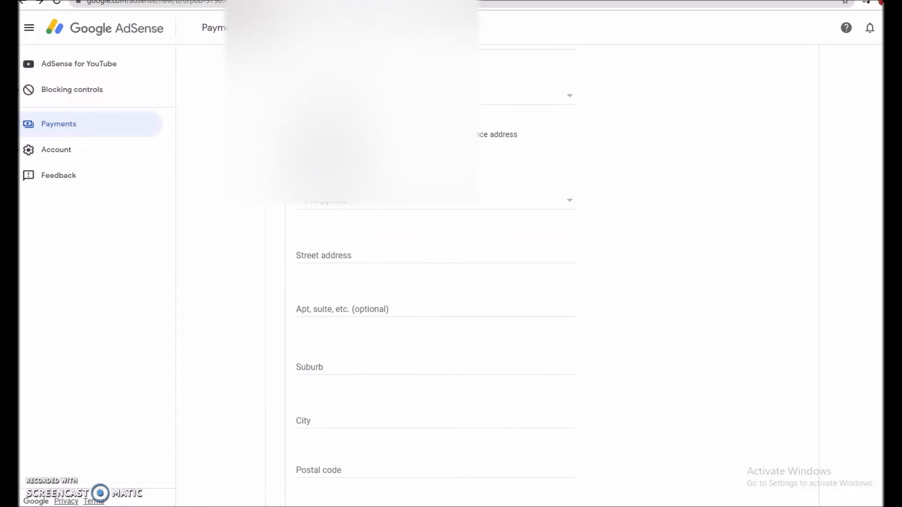
pyautogui.click(565, 97)
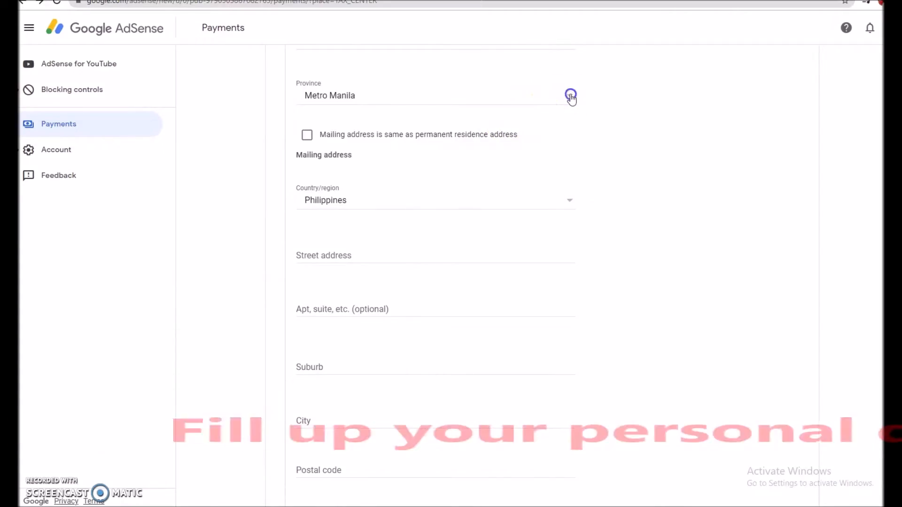
pyautogui.click(260, 104)
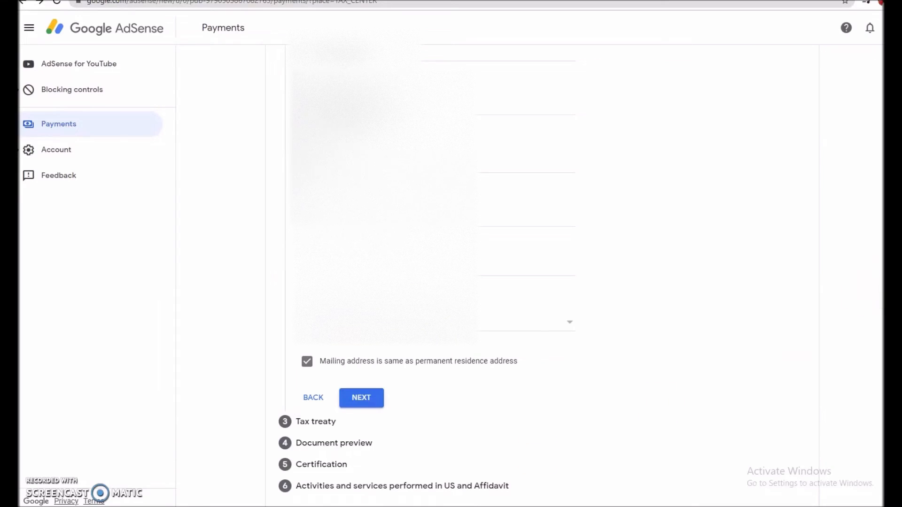
pyautogui.click(369, 400)
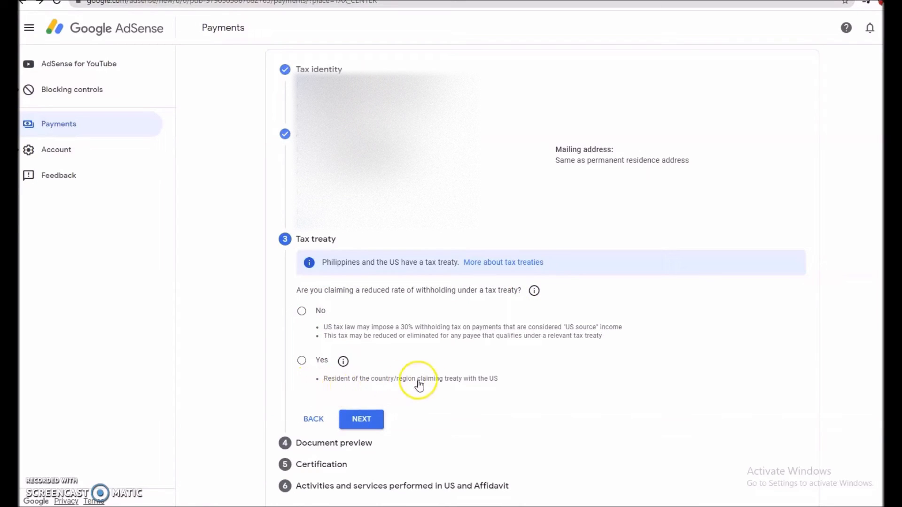
# Claim a reduced withholding rate under a tax treaty as a resident of the treaty country, and choose Philippines
pyautogui.click(302, 360)
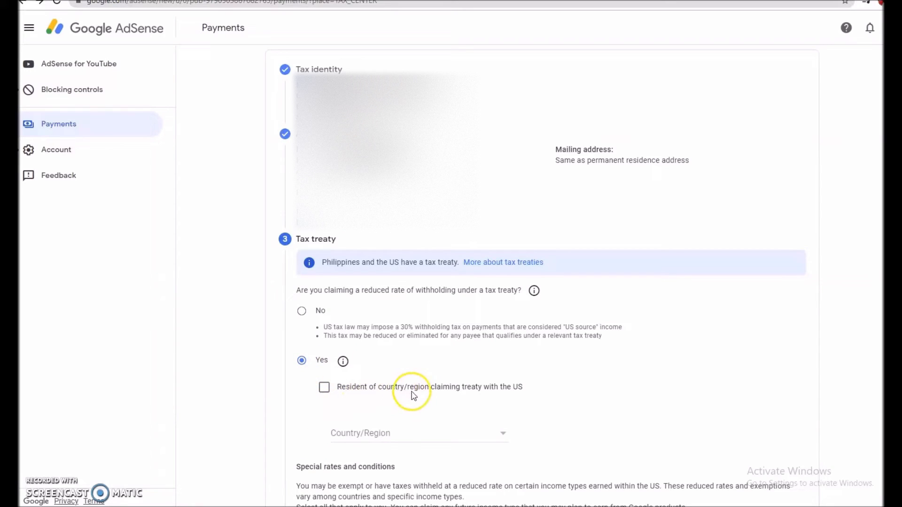
pyautogui.click(324, 389)
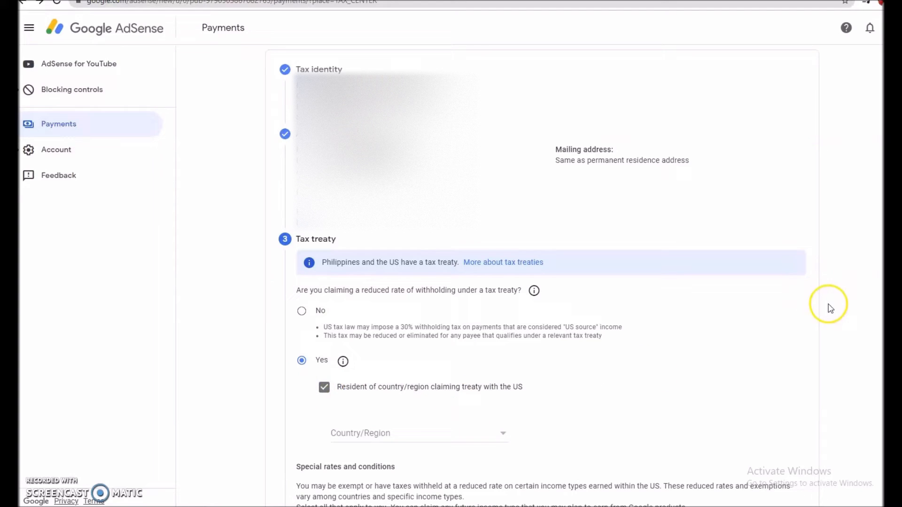
pyautogui.scroll(-4, 874, 300)
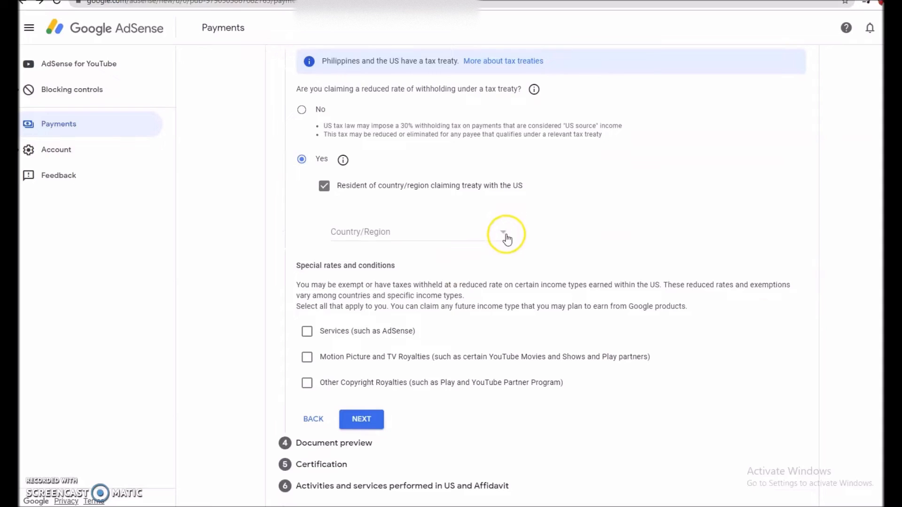
pyautogui.click(504, 235)
pyautogui.moveTo(503, 144); pyautogui.dragTo(522, 409)
pyautogui.scroll(1, 483, 348)
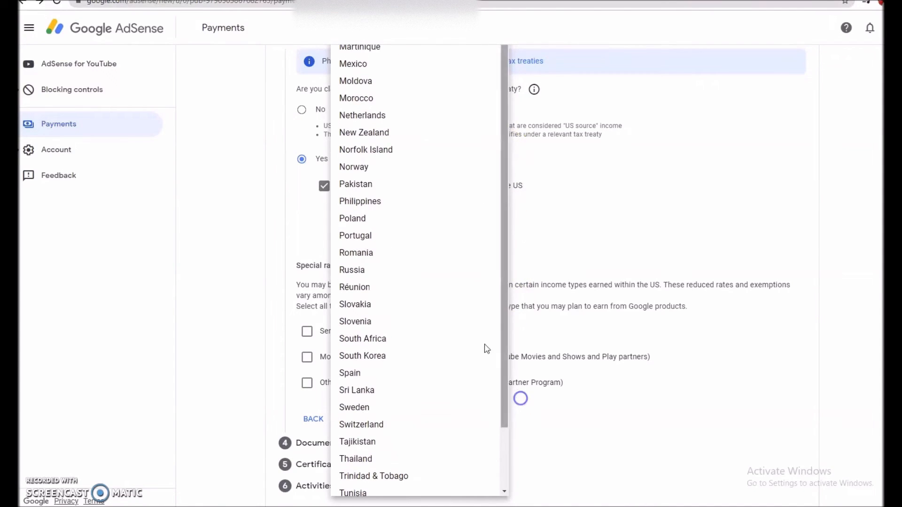
pyautogui.click(359, 207)
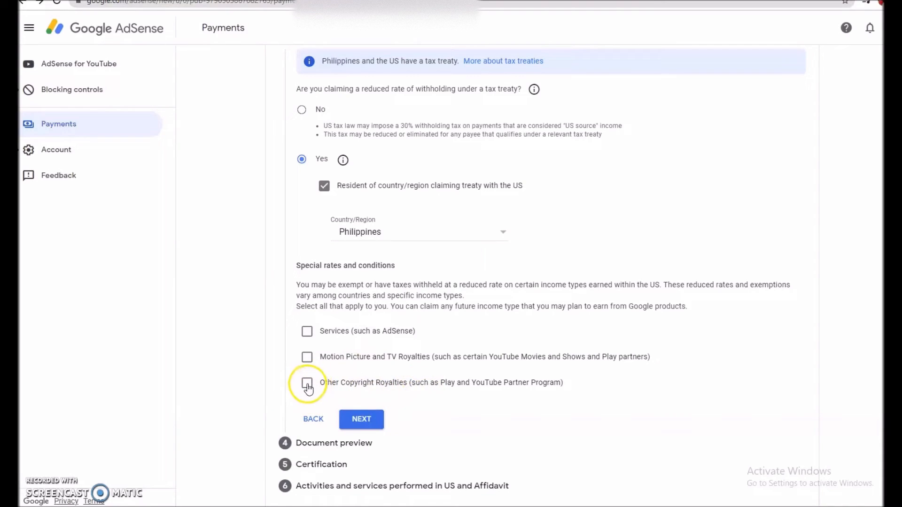
# Claim the Services income type under Article 8 and paragraph 1 at 0% (Reduced treaty rate), confirm the eligibility reason, and continue to Document preview
pyautogui.click(308, 332)
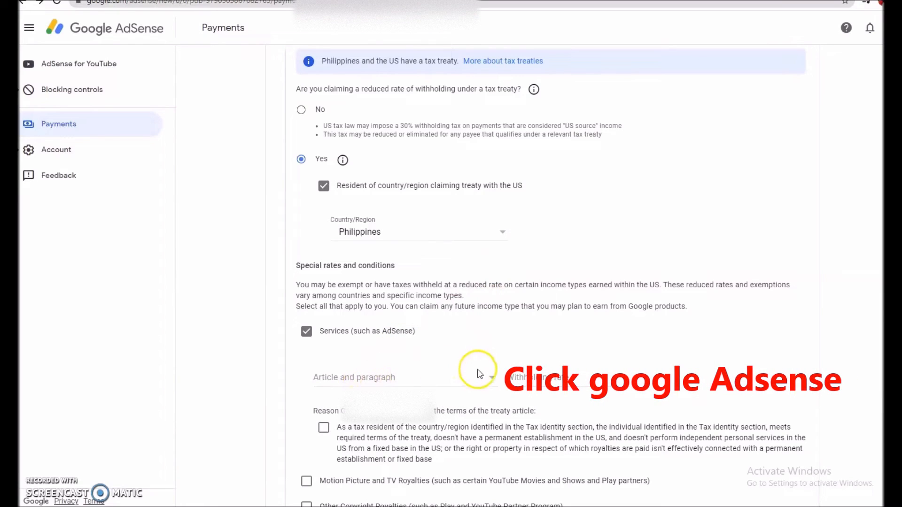
pyautogui.click(492, 383)
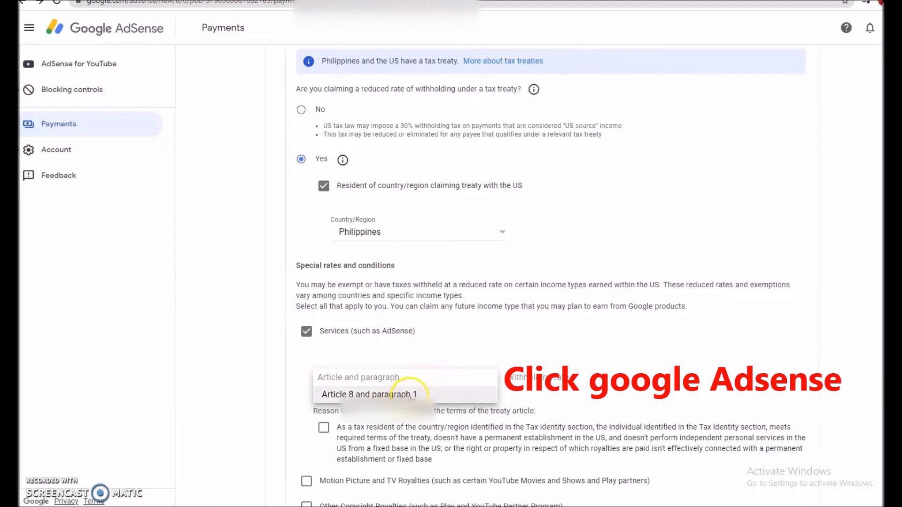
pyautogui.click(371, 394)
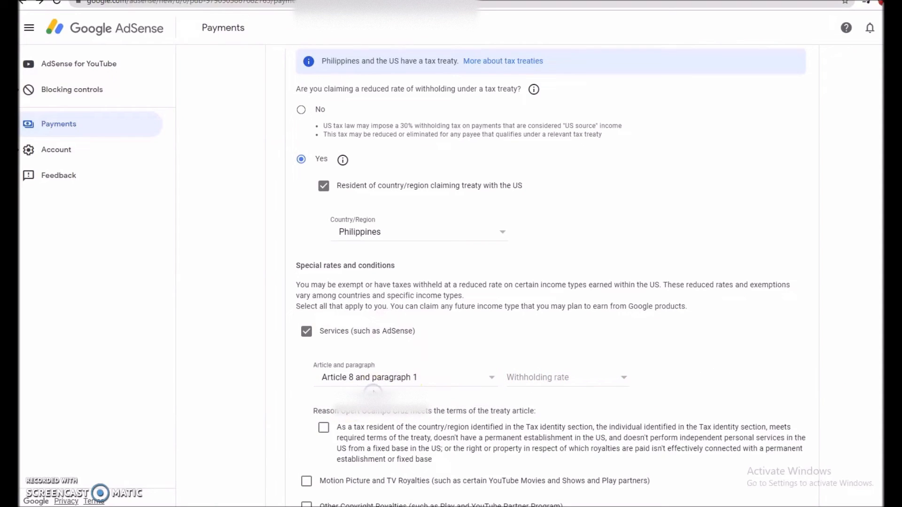
pyautogui.click(623, 377)
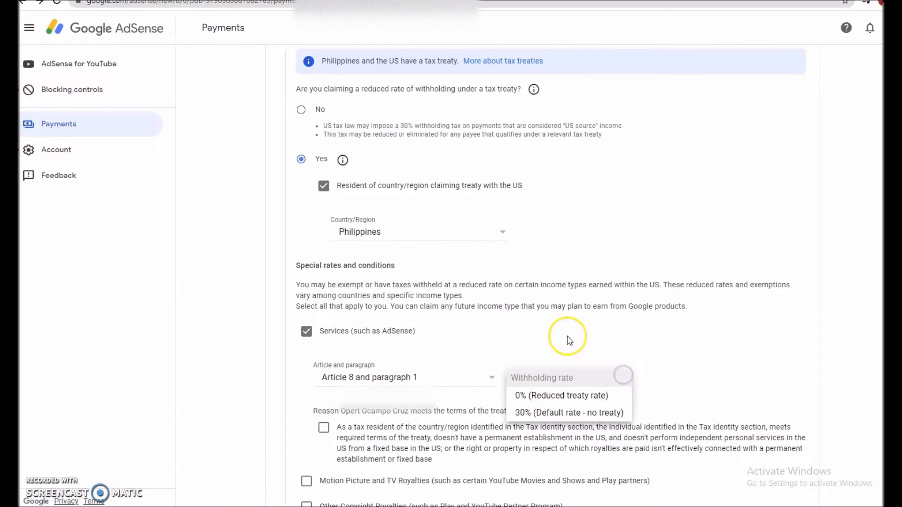
pyautogui.click(551, 396)
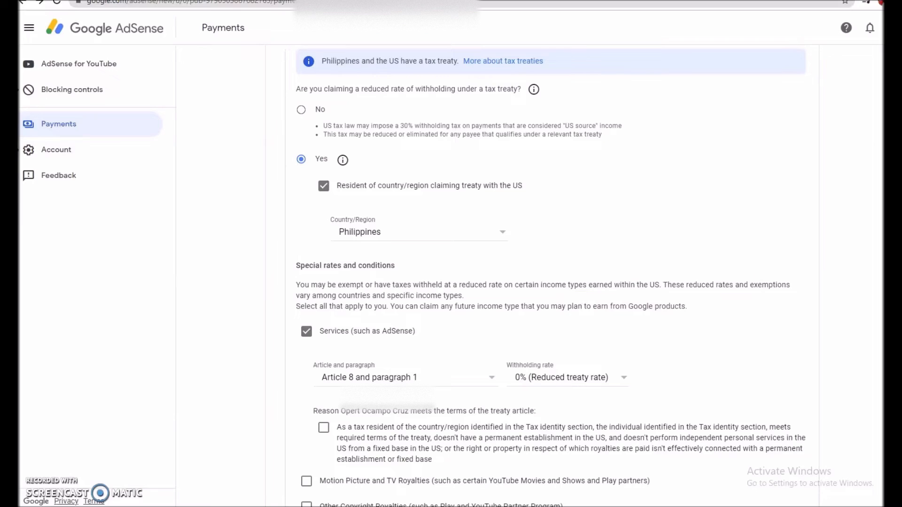
pyautogui.scroll(-3, 464, 359)
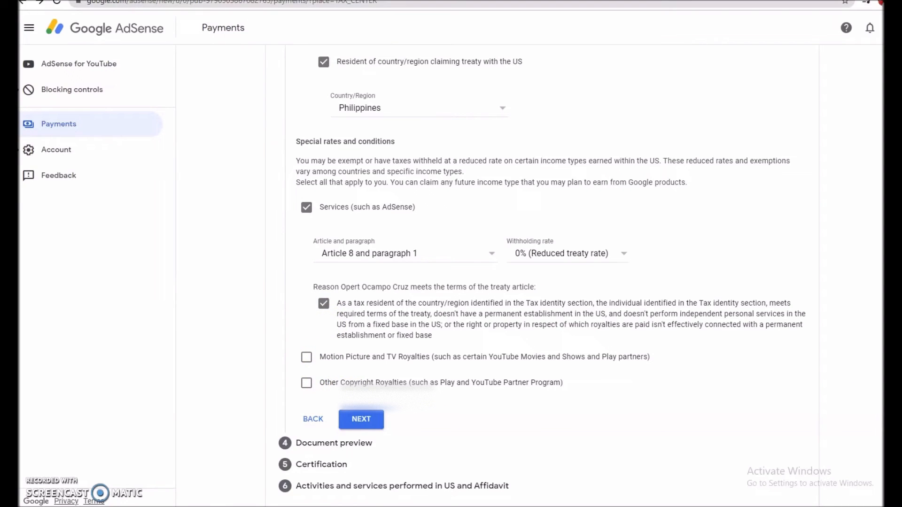
pyautogui.click(361, 423)
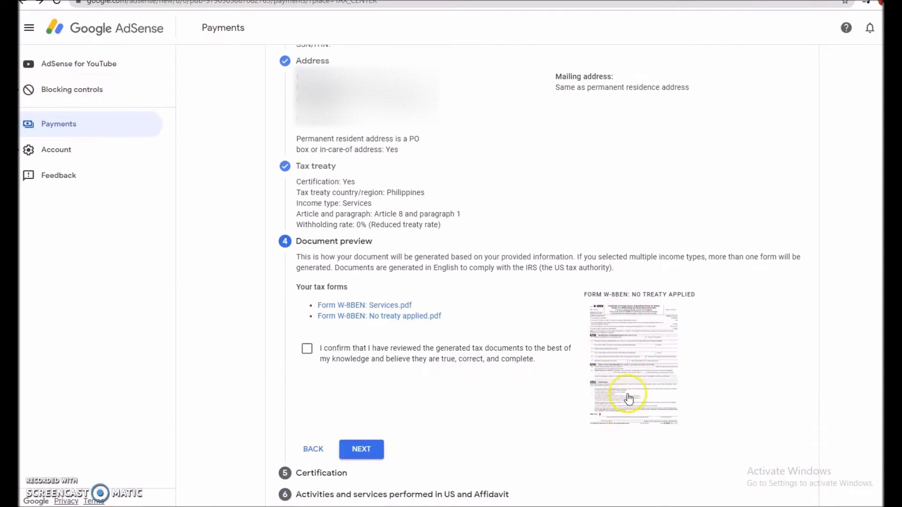
# Review the generated W-8BEN no-treaty-applied form, confirm the tax documents have been reviewed, and continue to Certification
pyautogui.click(628, 372)
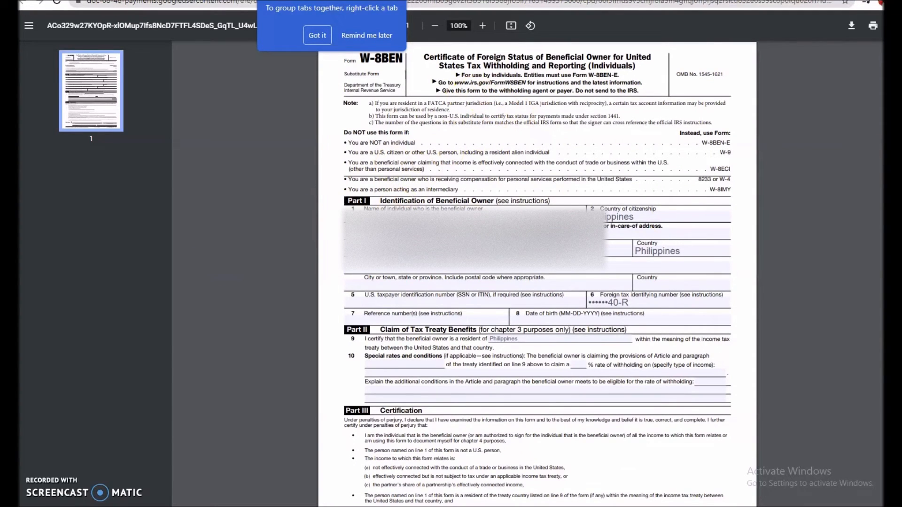
pyautogui.scroll(-3, 537, 273)
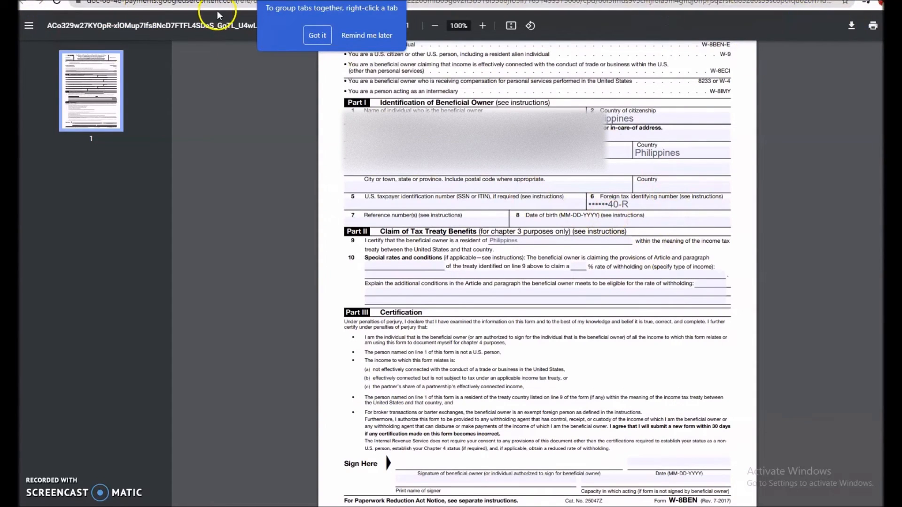
pyautogui.hotkey('ctrl', 'w')
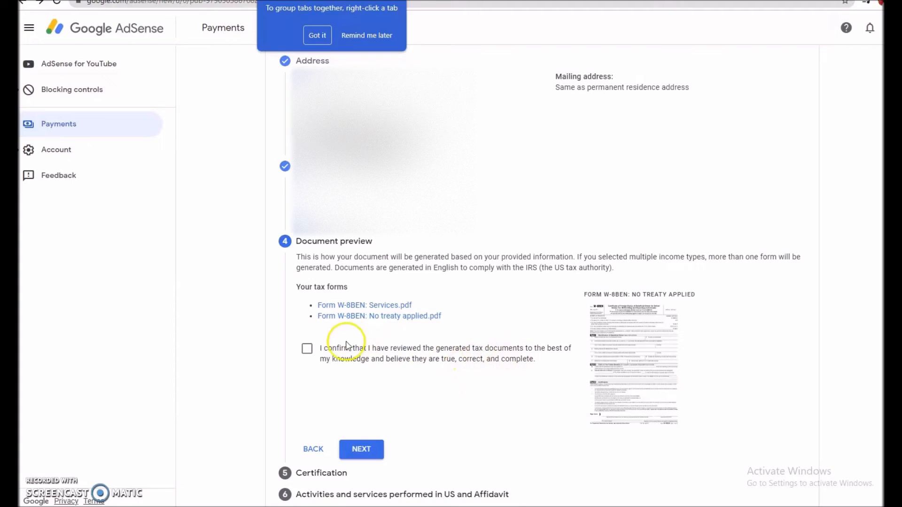
pyautogui.click(308, 350)
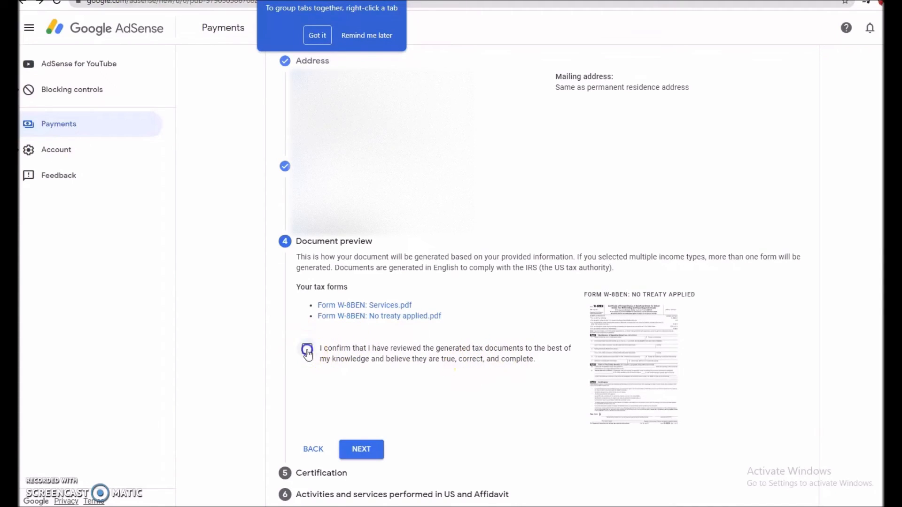
pyautogui.click(360, 456)
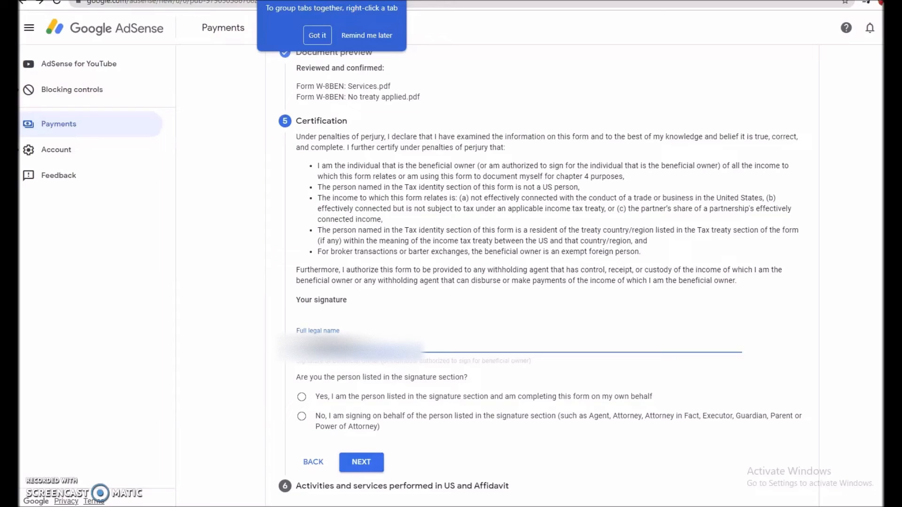
# Sign the certification with the full legal name as the person listed, completing the form on one's own behalf, and continue
pyautogui.click(303, 341)
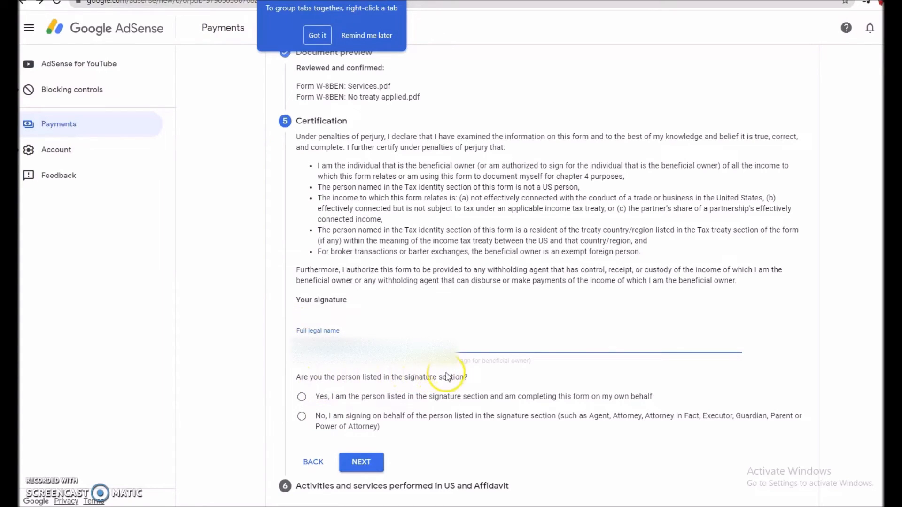
pyautogui.click(302, 398)
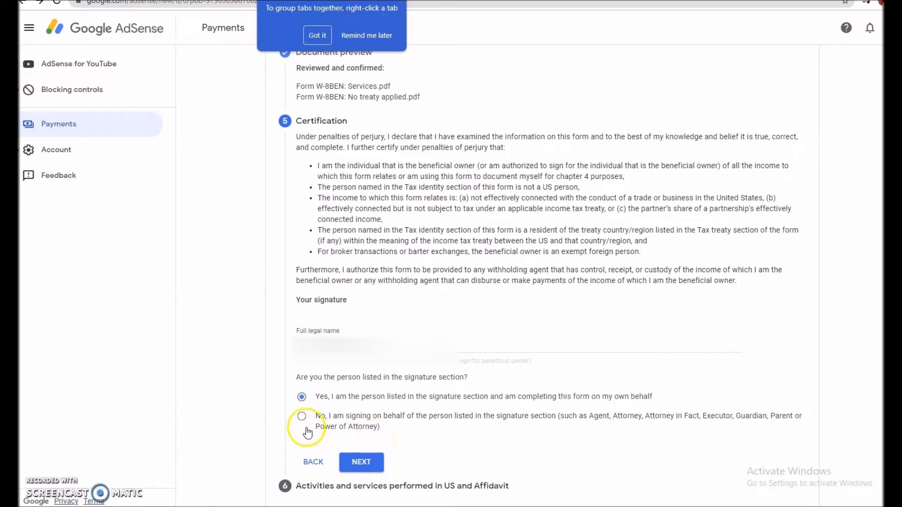
pyautogui.click(363, 461)
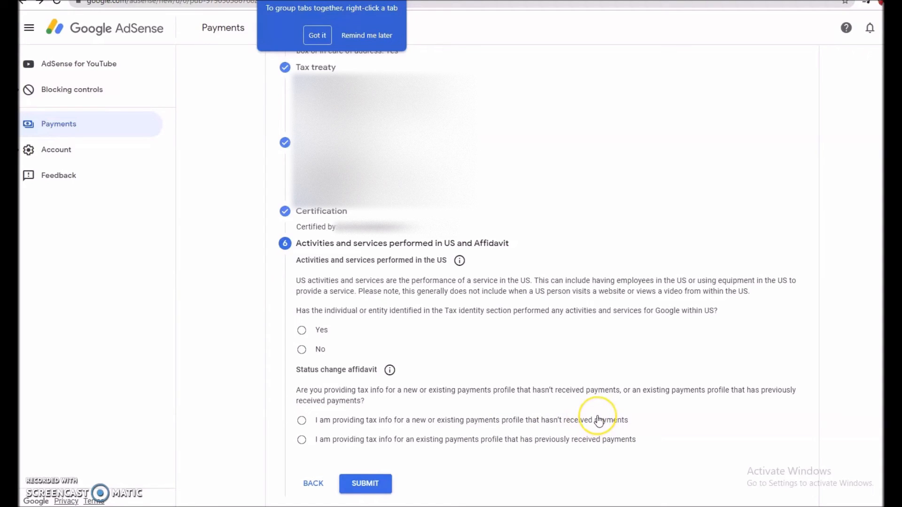
# Declare no US activities, certify services are performed solely outside the US, choose the profile that hasn't received payments, and submit the tax form
pyautogui.click(303, 421)
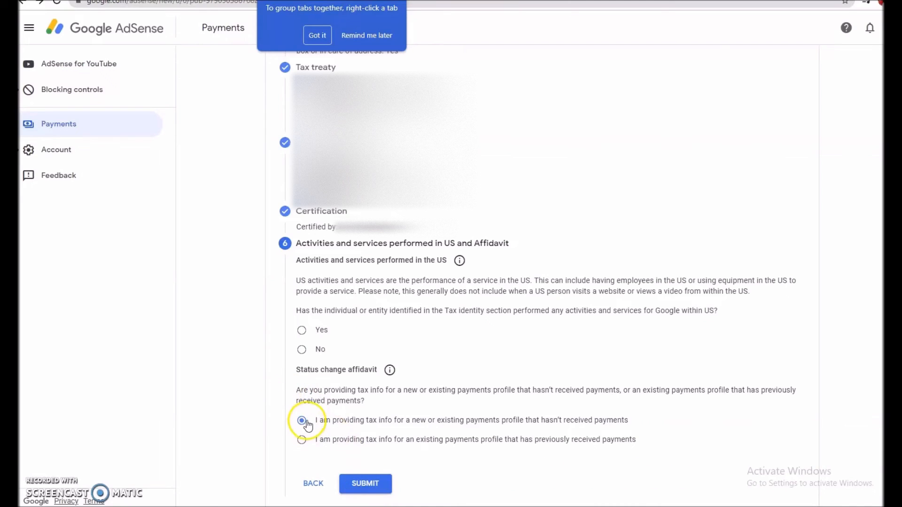
pyautogui.click(364, 484)
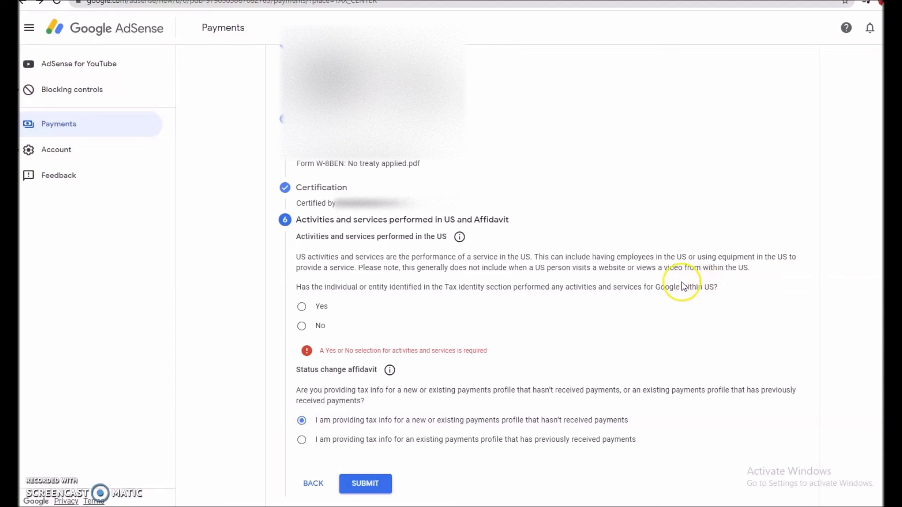
pyautogui.click(301, 327)
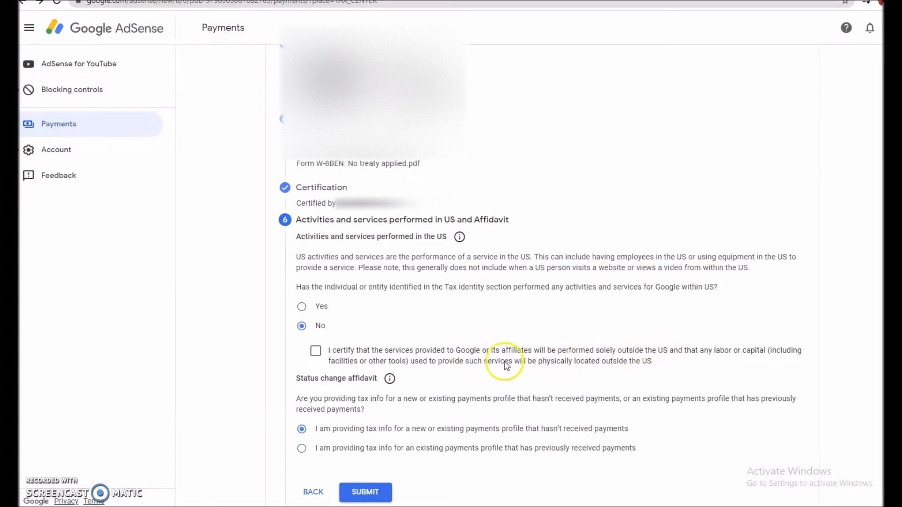
pyautogui.click(315, 351)
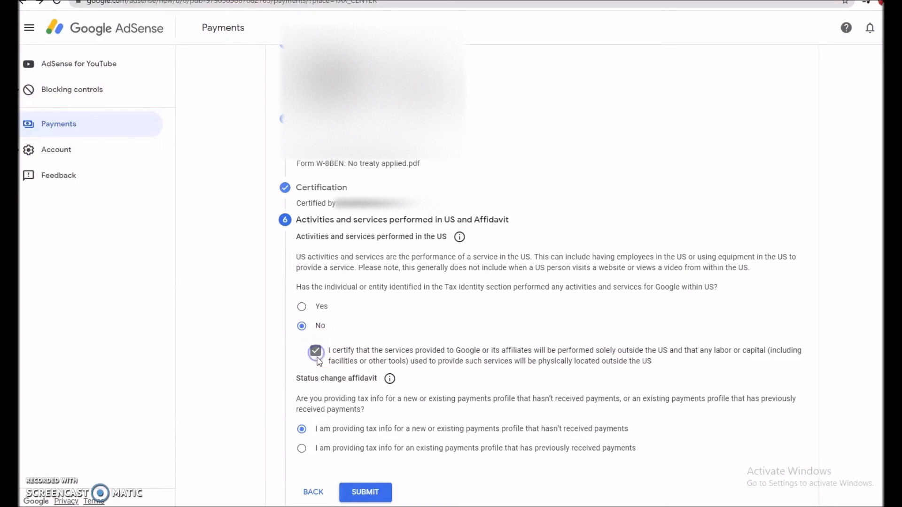
pyautogui.click(346, 442)
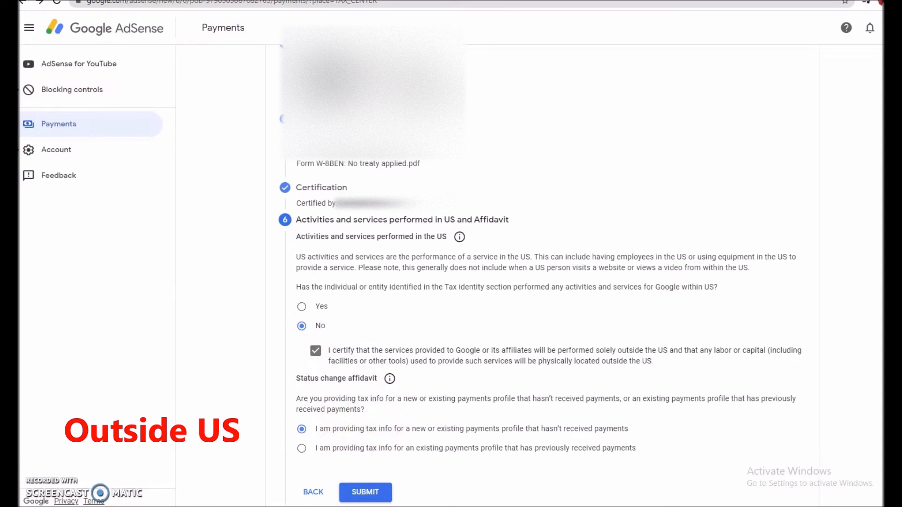
pyautogui.scroll(-1, 541, 282)
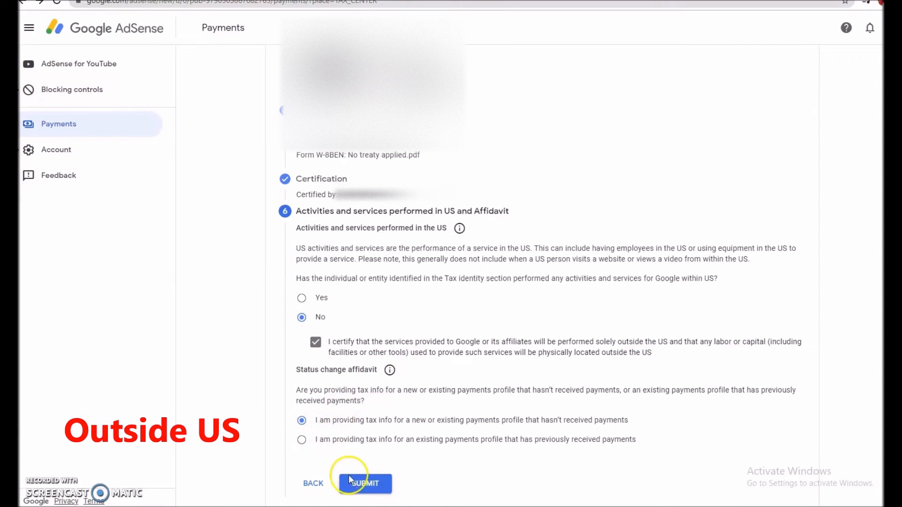
pyautogui.click(364, 484)
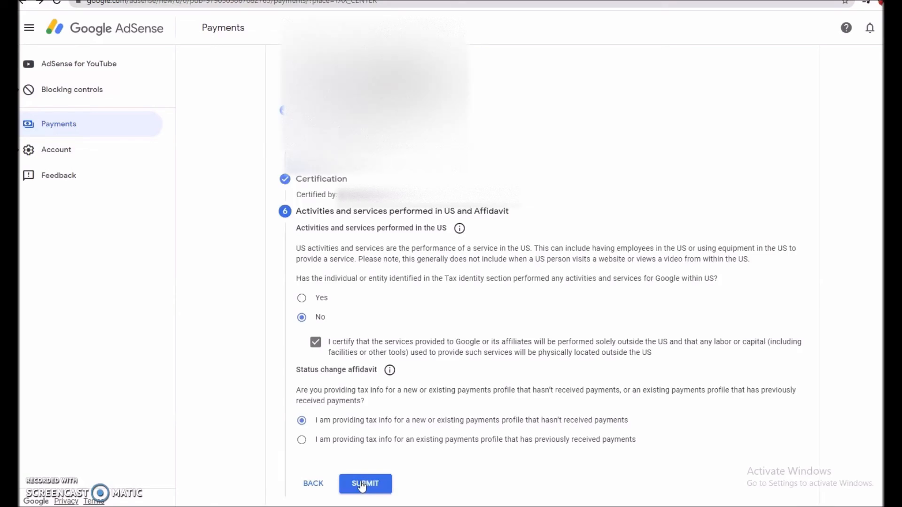
pyautogui.click(365, 484)
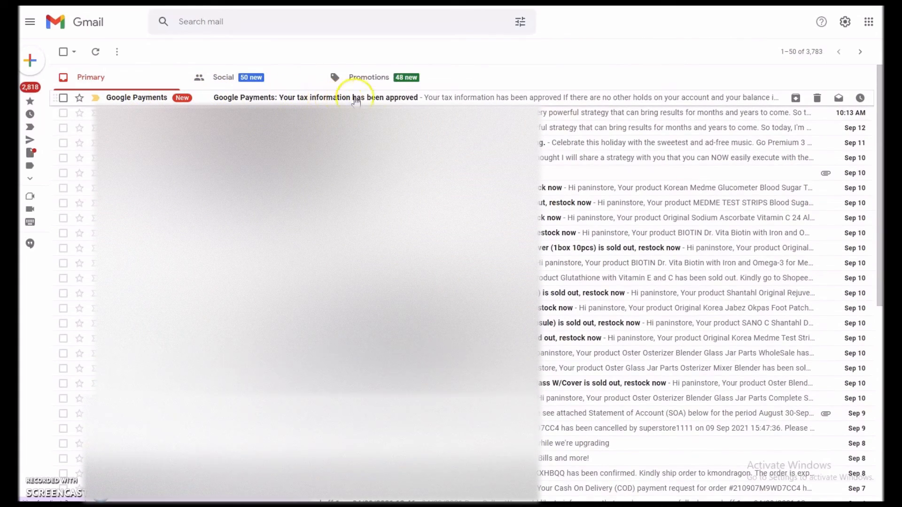
# Switch to Gmail and read the Google Payments email about the submitted tax information
pyautogui.click(322, 98)
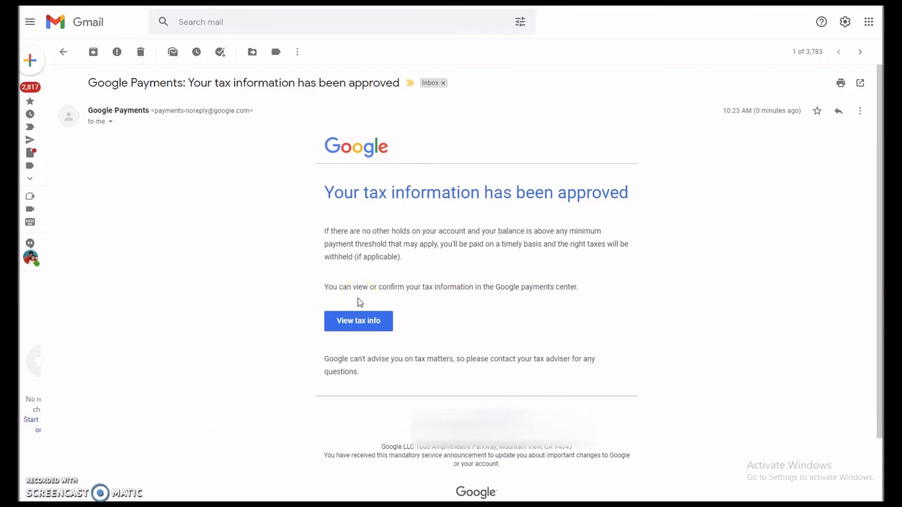
pyautogui.click(440, 233)
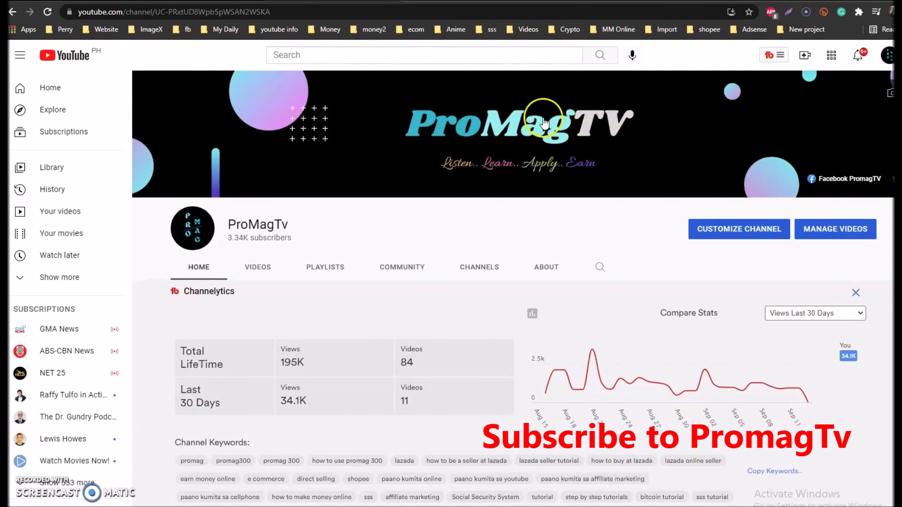
# Look through the ProMagTv channel page on YouTube, including its channel statistics, uploads, Shorts, popular uploads and playlists
pyautogui.scroll(-6, 218, 439)
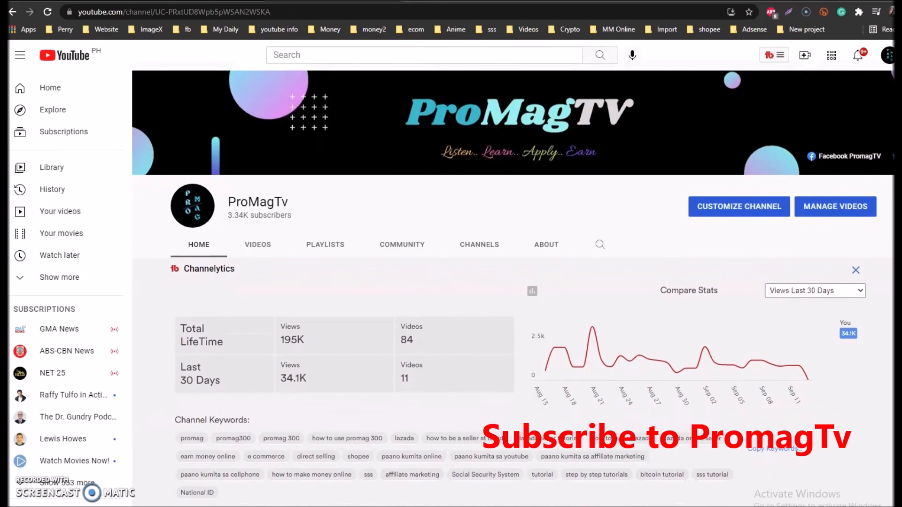
pyautogui.scroll(4, 218, 439)
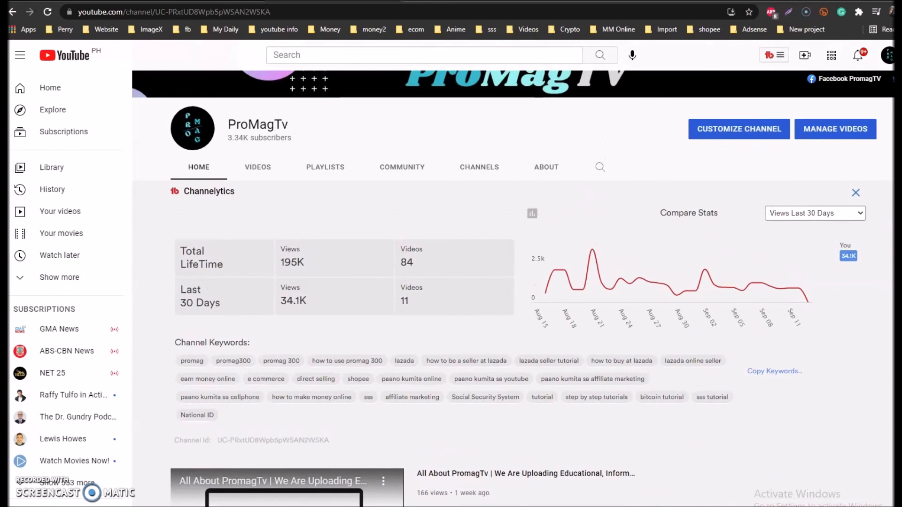
pyautogui.scroll(-6, 219, 326)
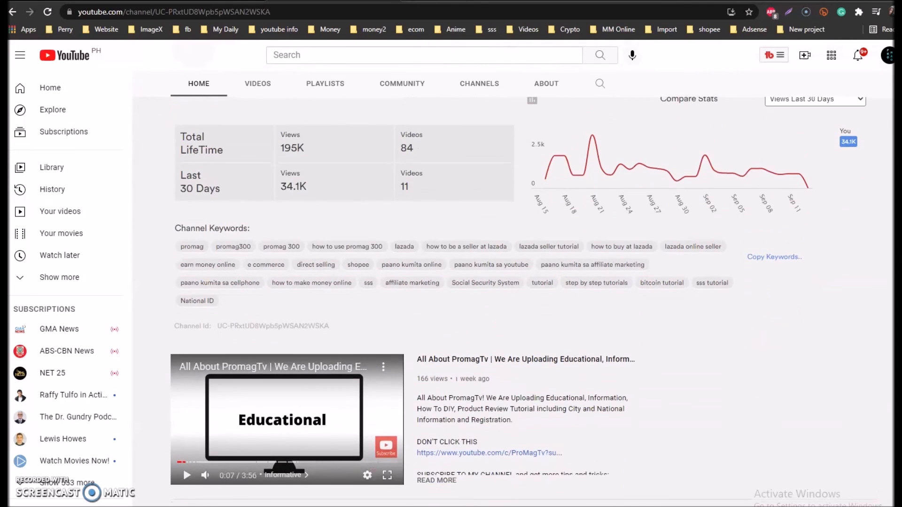
pyautogui.scroll(-1, 218, 325)
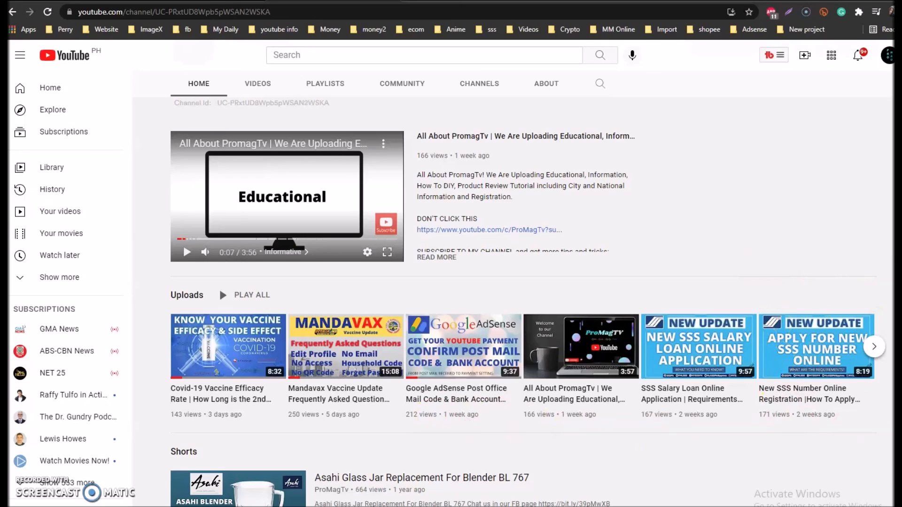
pyautogui.scroll(-4, 529, 304)
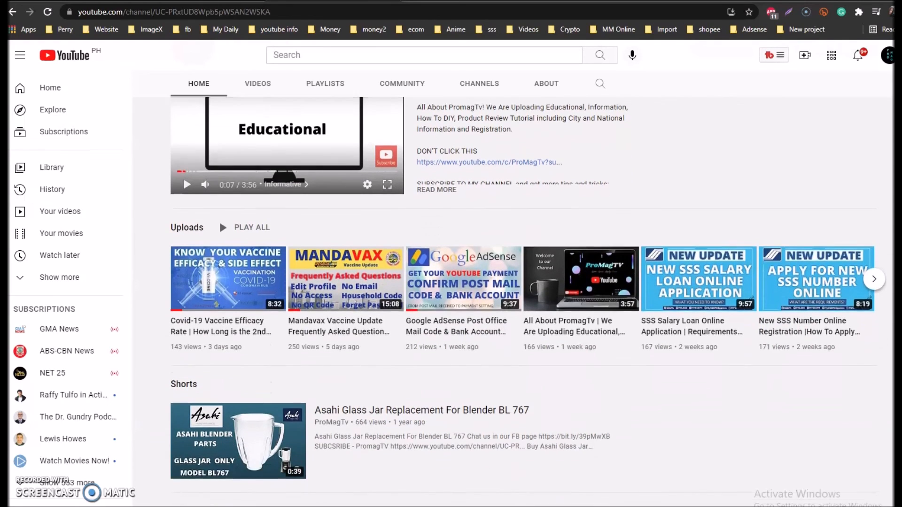
pyautogui.scroll(-4, 528, 303)
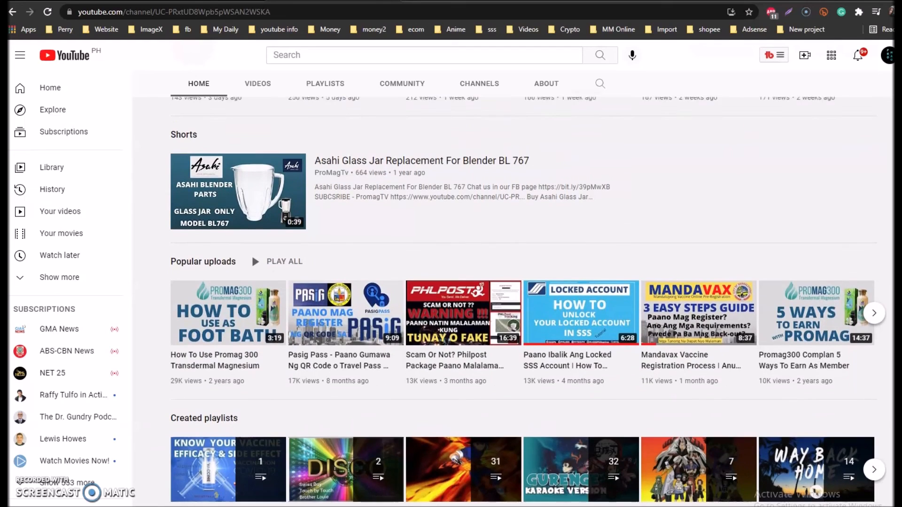
pyautogui.scroll(7, 529, 303)
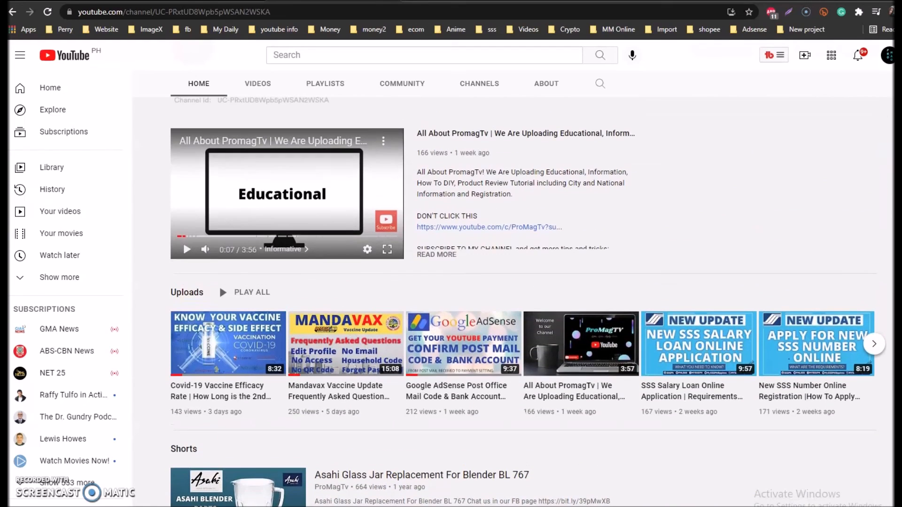
pyautogui.scroll(3, 529, 303)
pyautogui.scroll(1, 512, 301)
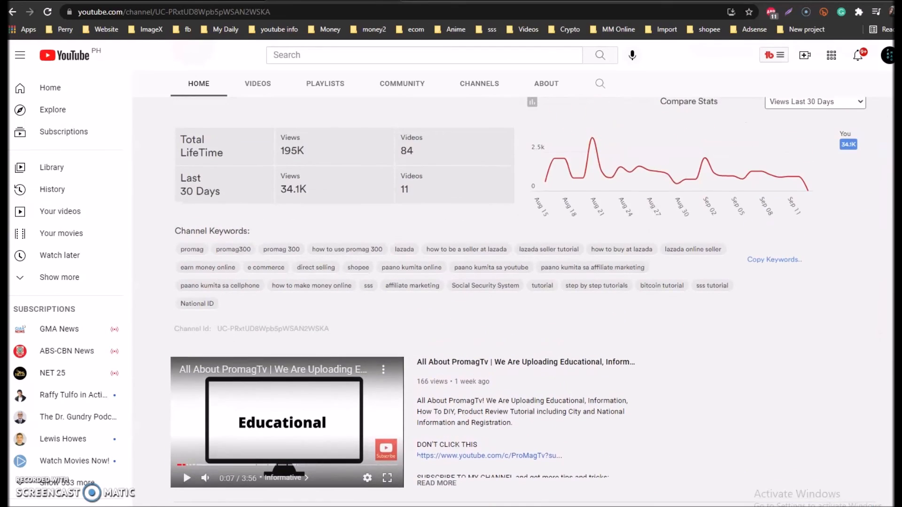
pyautogui.scroll(5, 512, 289)
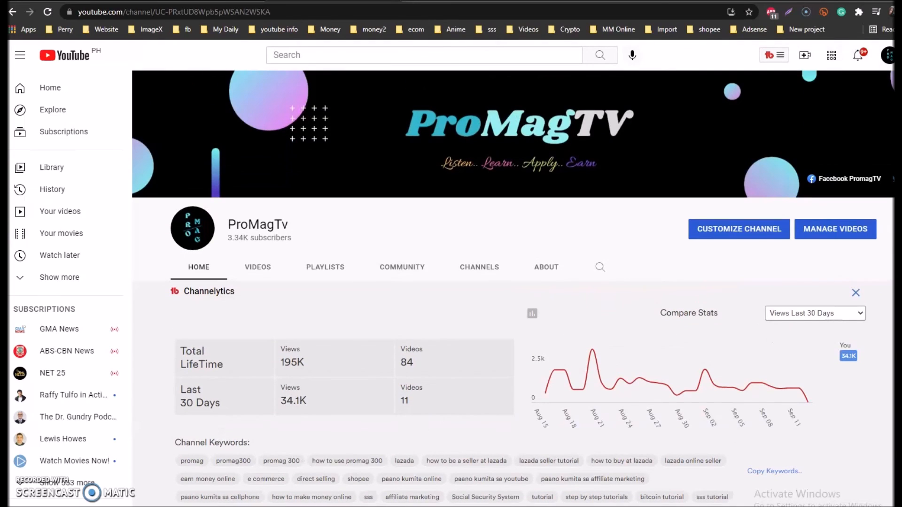